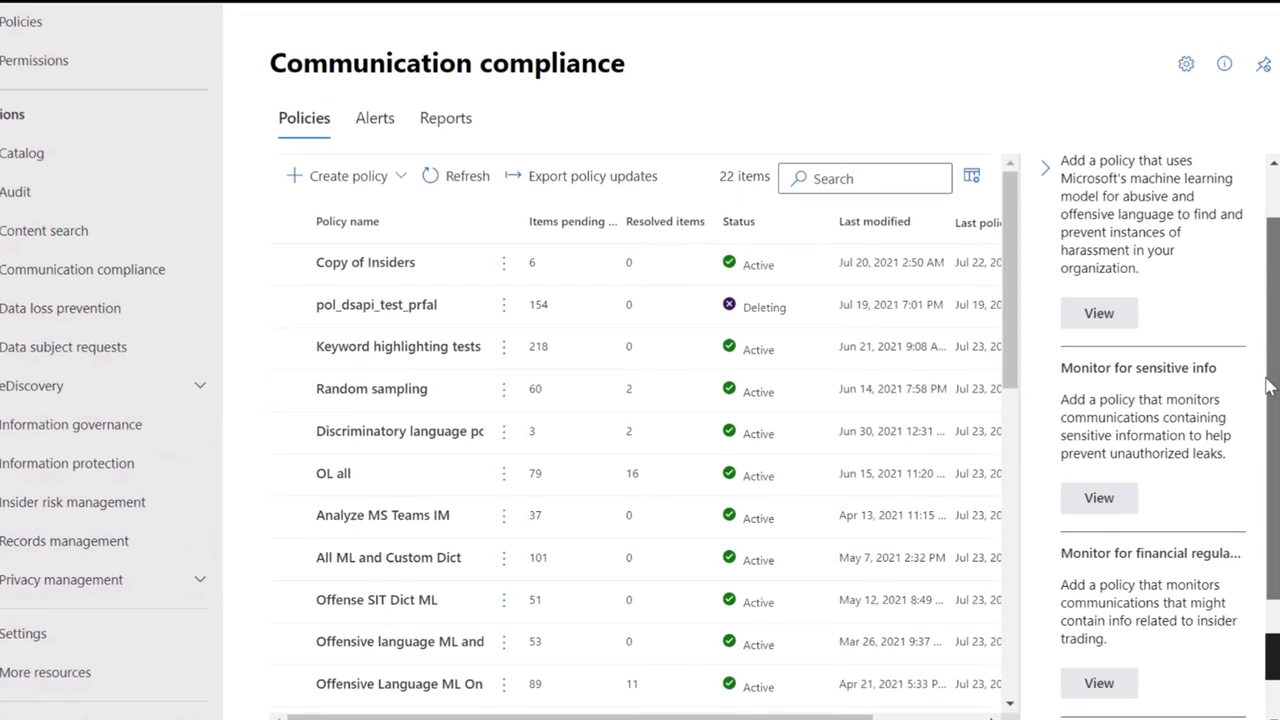
# Scroll down through the policy templates panel
pyautogui.scroll(-3, 1275, 400)
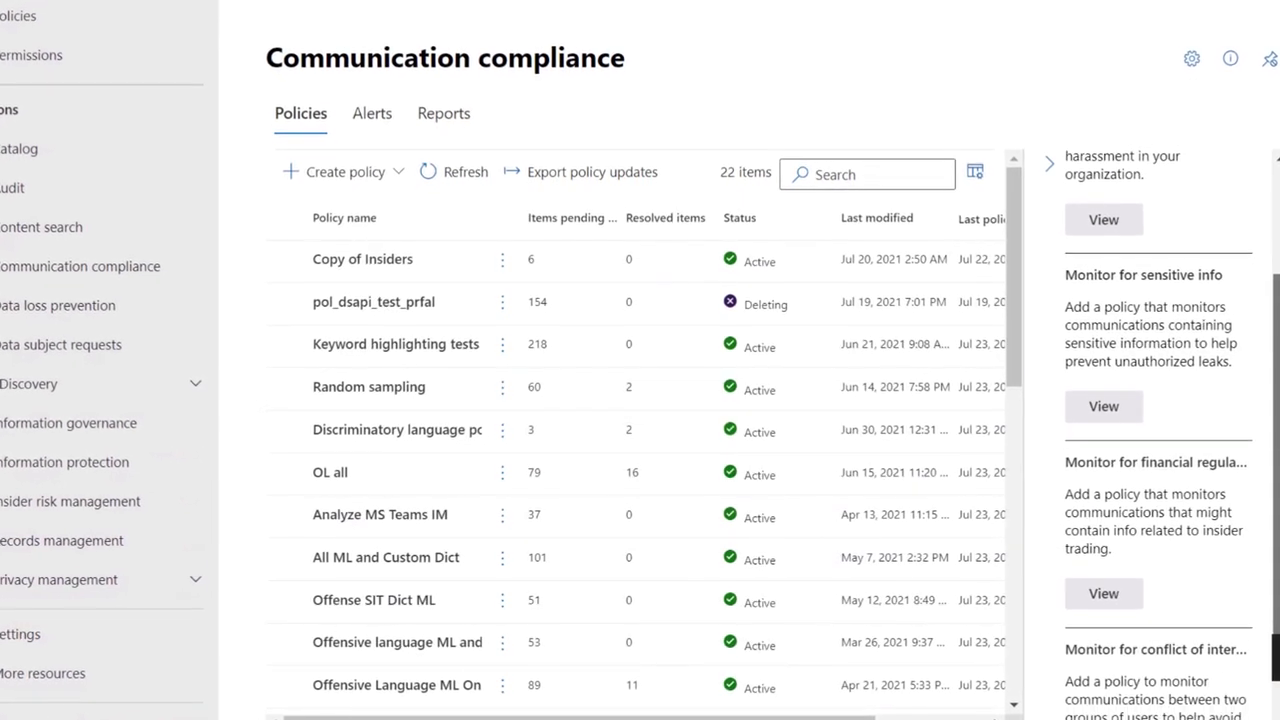
pyautogui.scroll(-2, 1160, 420)
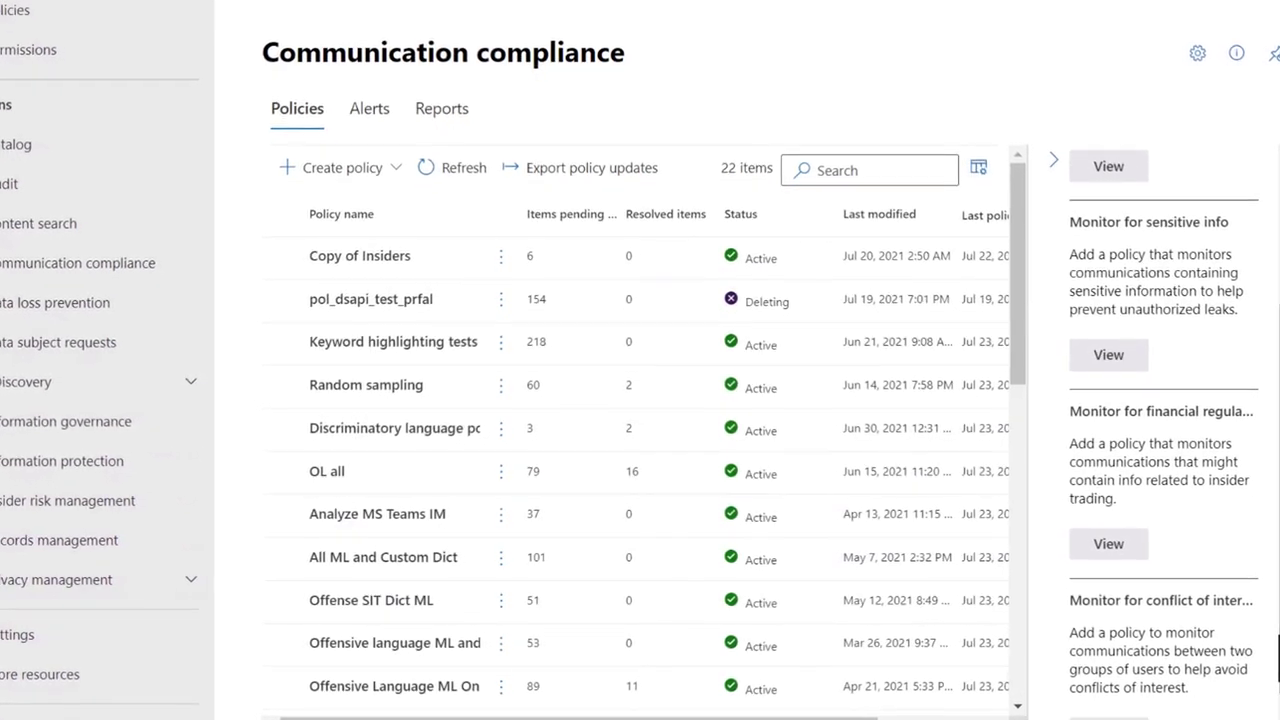
pyautogui.scroll(-1, 1160, 420)
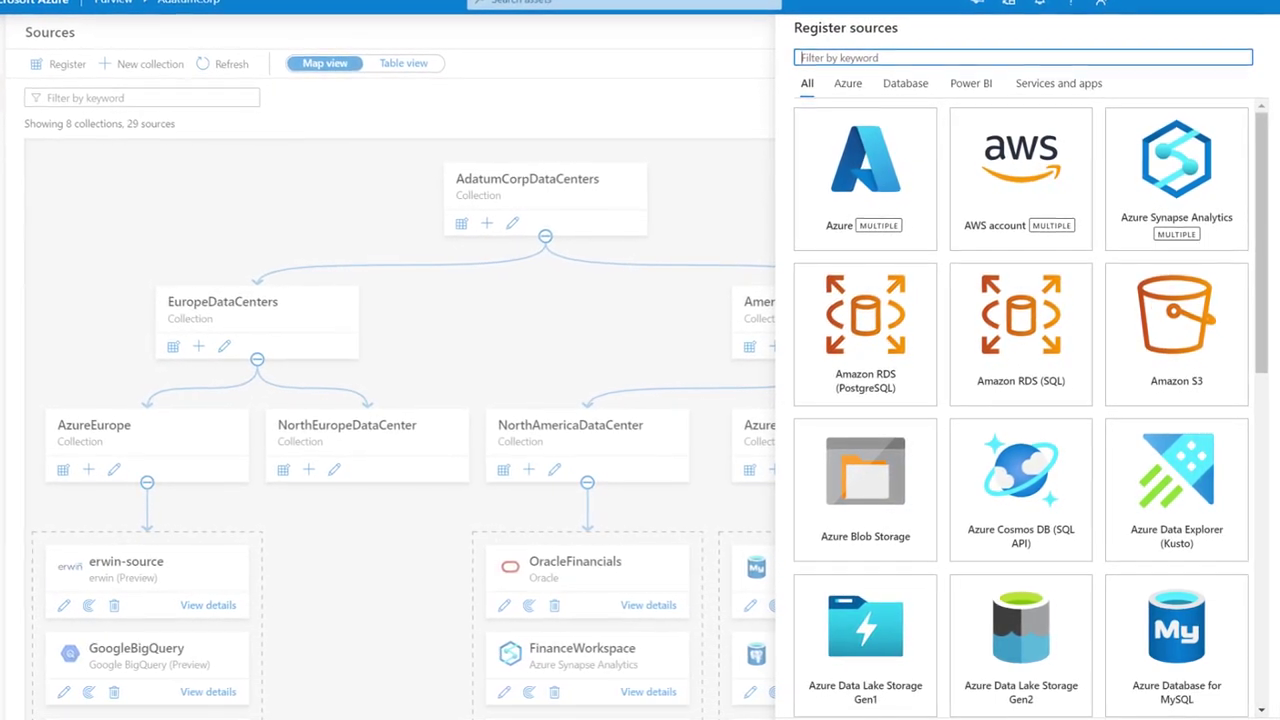
# Scroll through the source types in the Register sources panel
pyautogui.scroll(-5, 1020, 400)
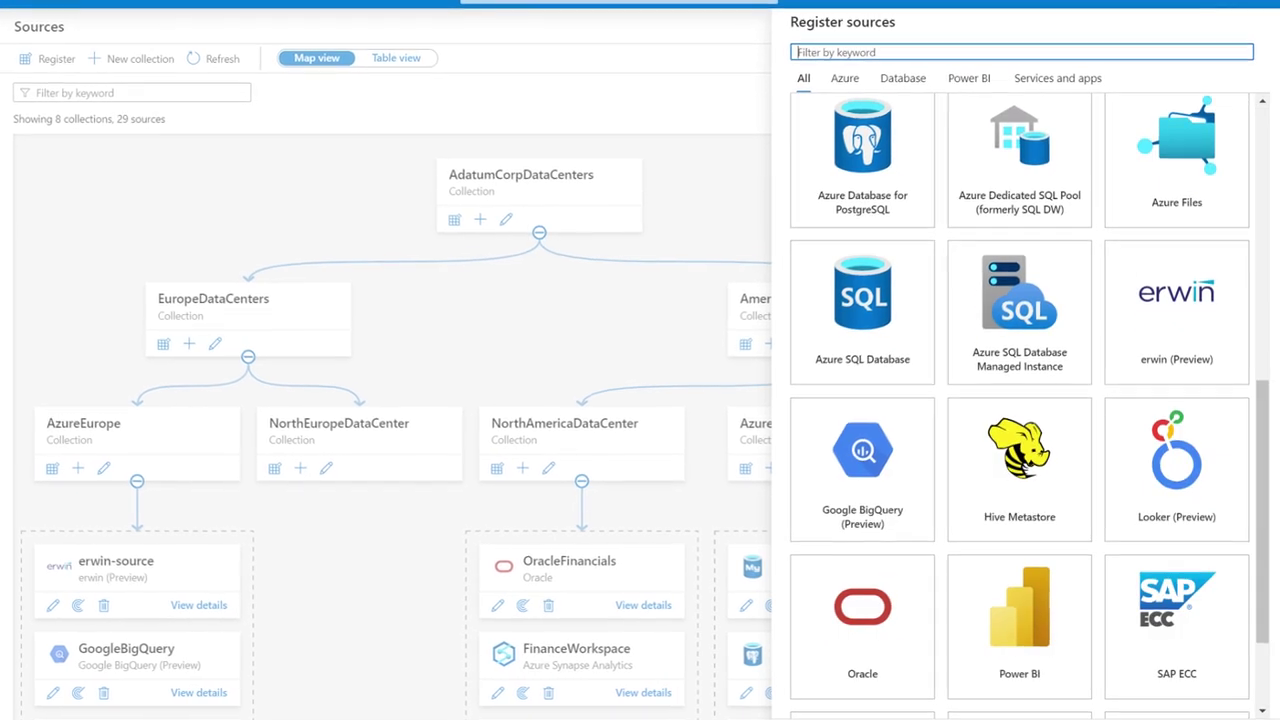
pyautogui.scroll(5, 1020, 400)
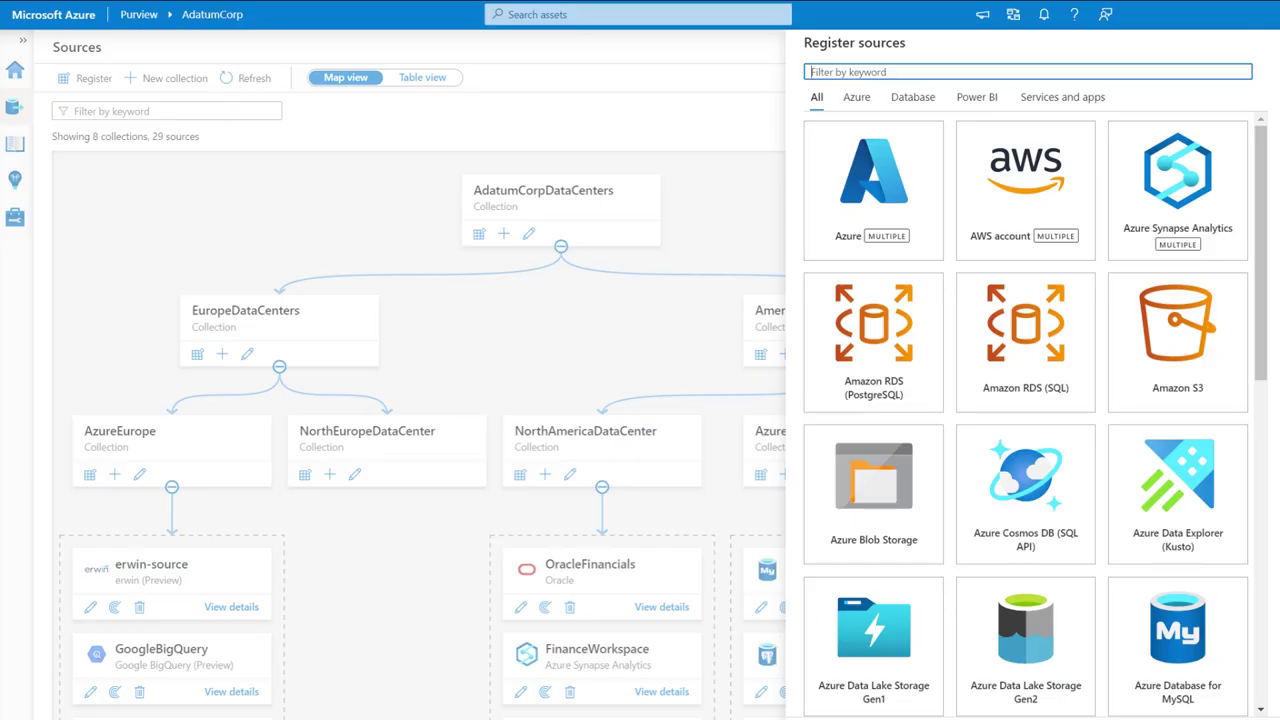
pyautogui.scroll(-6, 1028, 415)
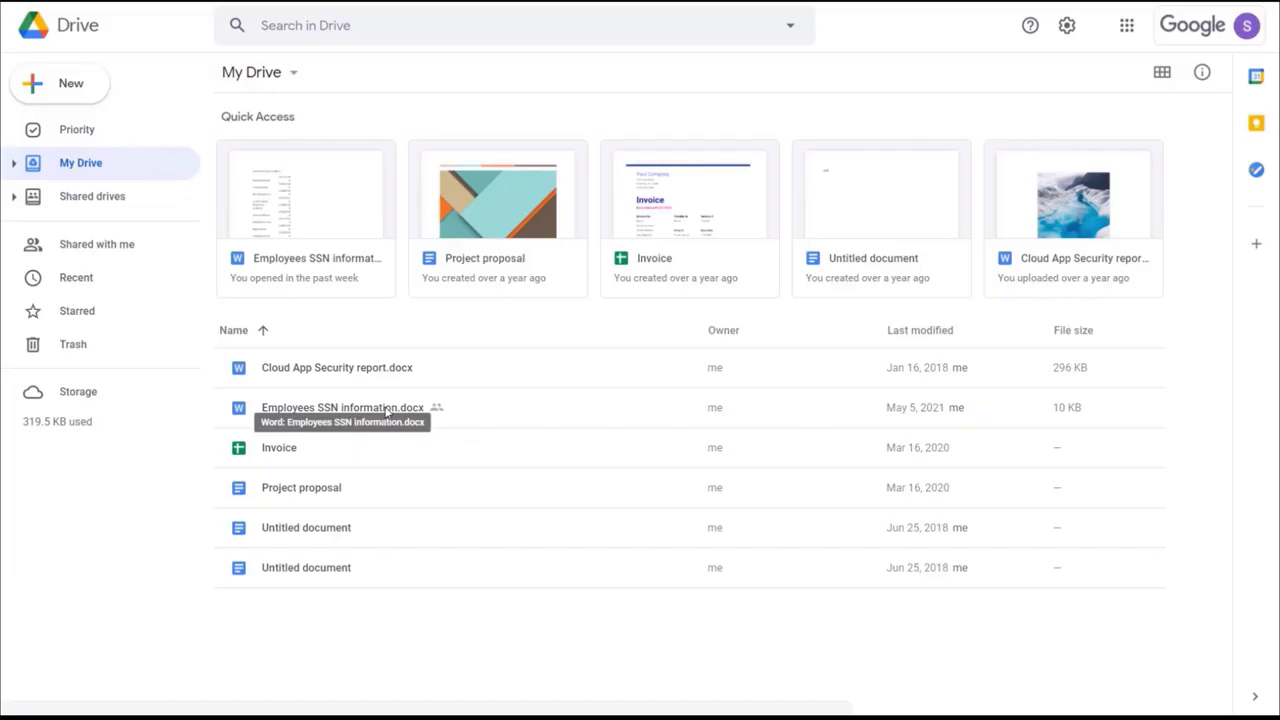
# Attempt to download Employees SSN information.docx from My Drive
pyautogui.rightClick(384, 407)
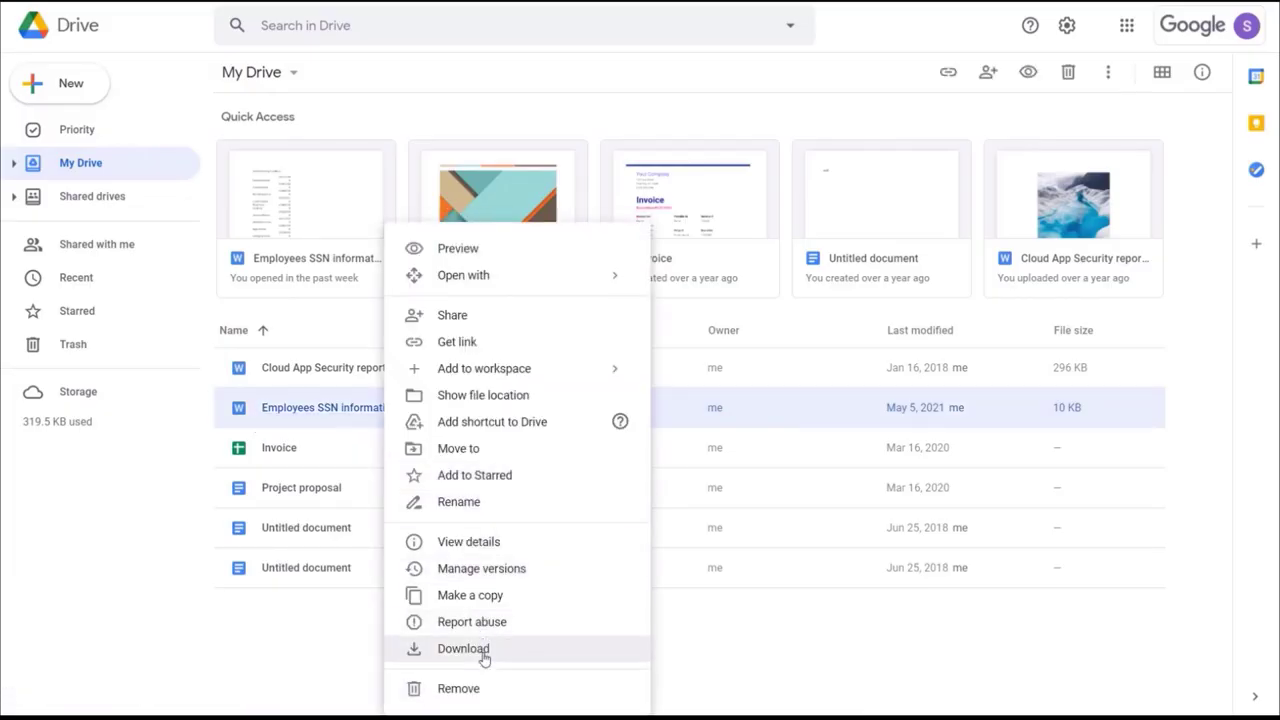
pyautogui.click(470, 650)
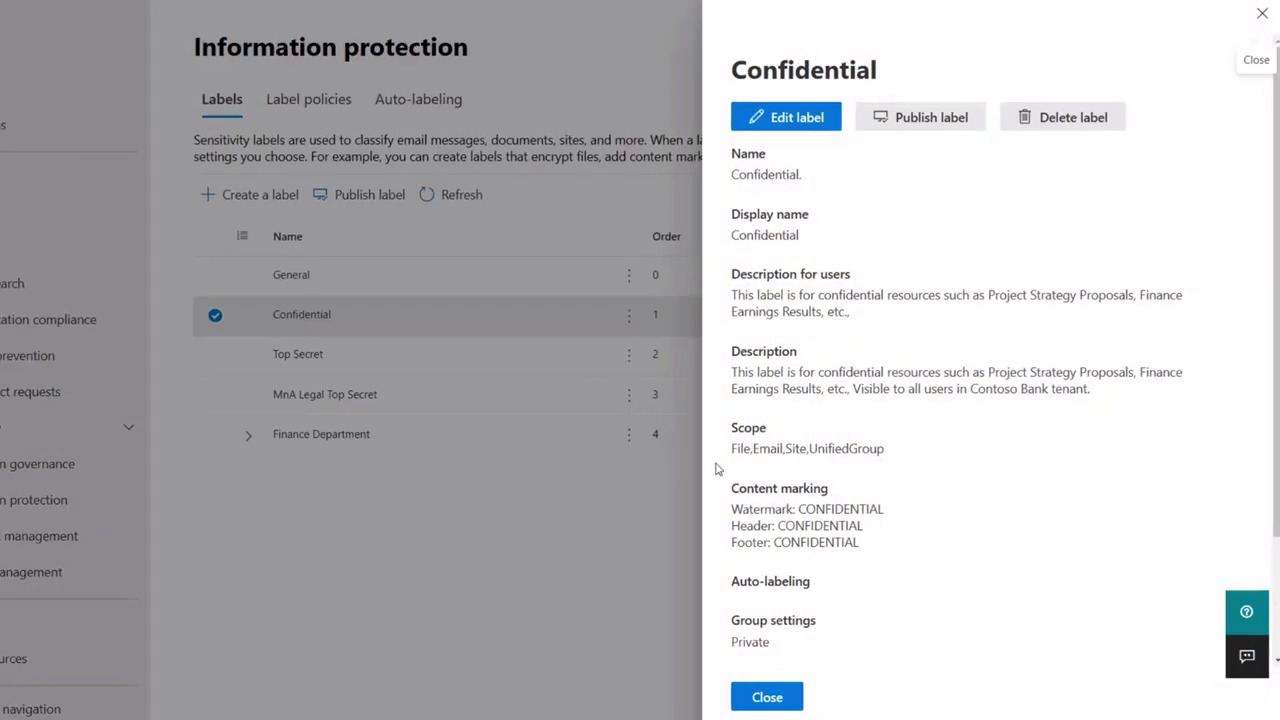
# Scroll down the Confidential label's details pane to review its settings
pyautogui.scroll(-3, 724, 490)
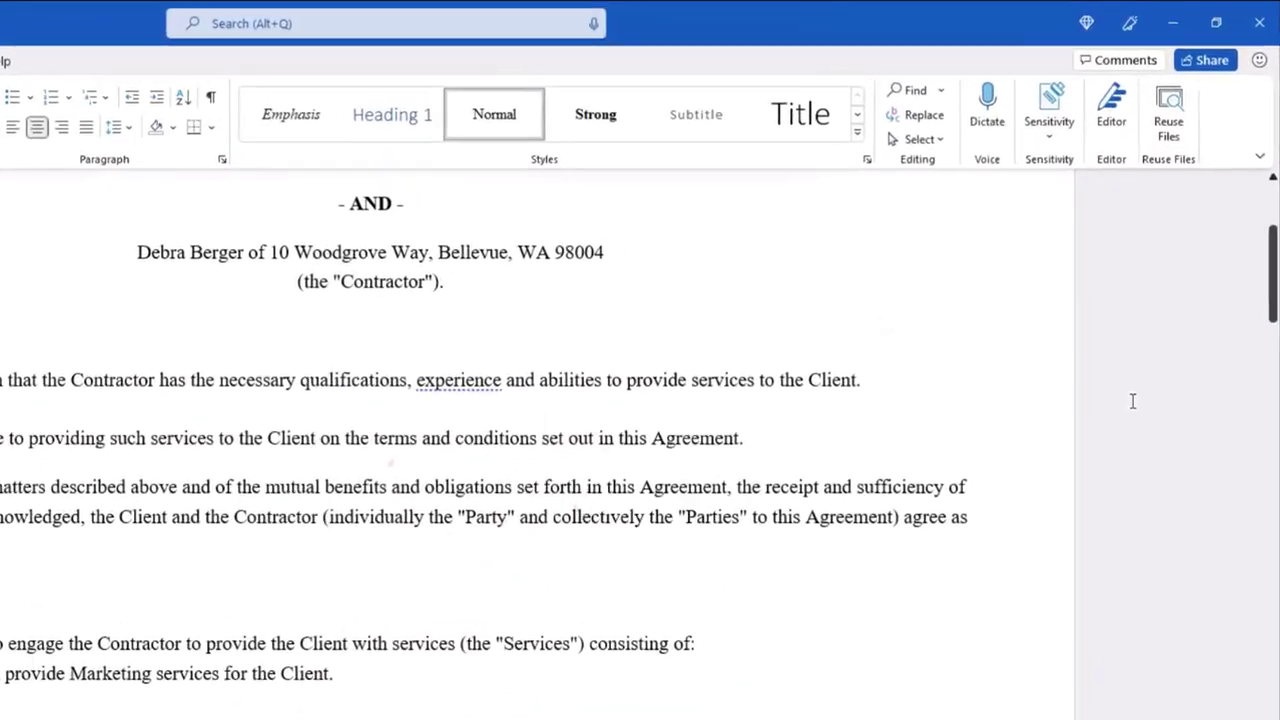
# Apply the Confidential sensitivity label to the contract agreement document
pyautogui.click(1044, 140)
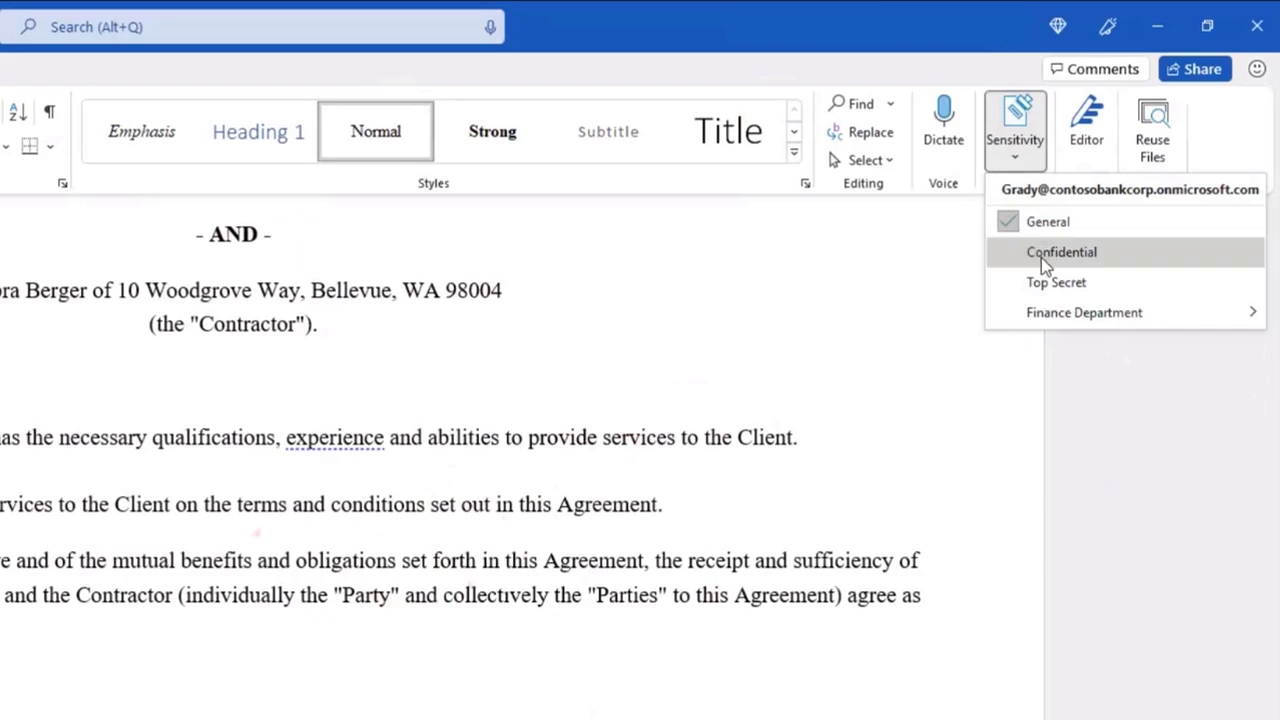
pyautogui.click(1042, 255)
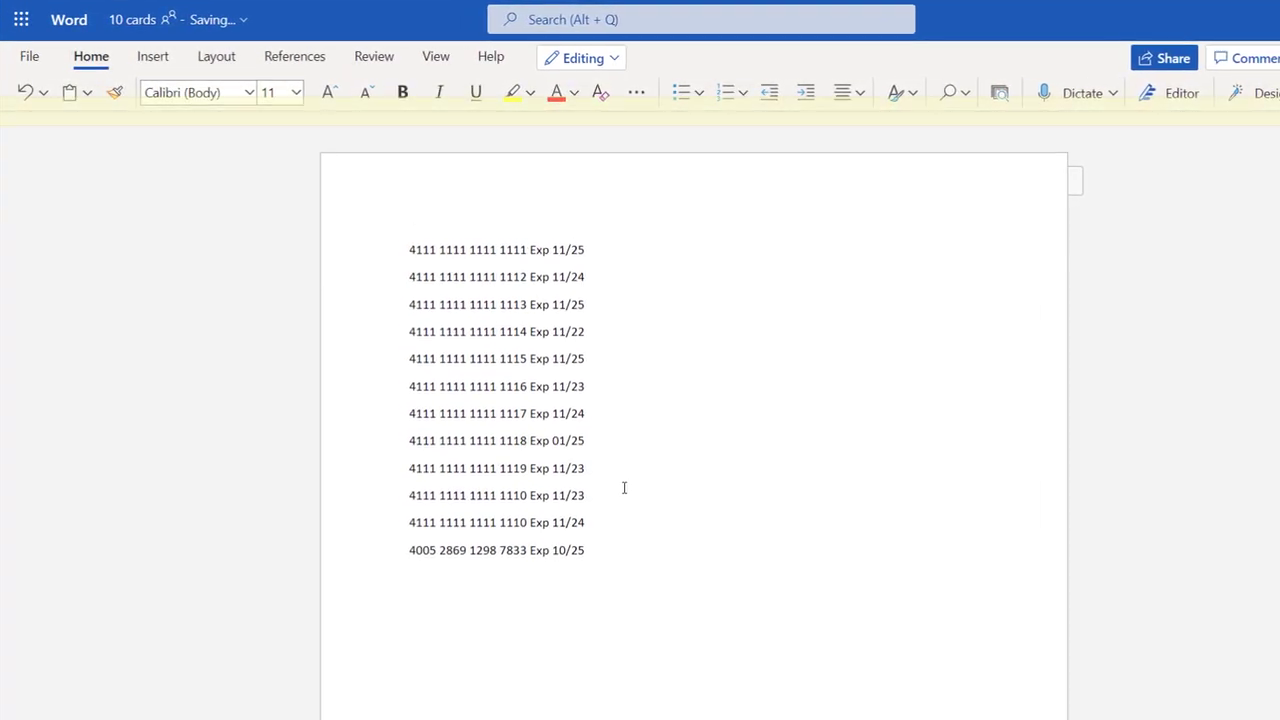
# Change the final card's expiry date from 10/25 to 10/23
pyautogui.press('BackSpace')
pyautogui.write('3')
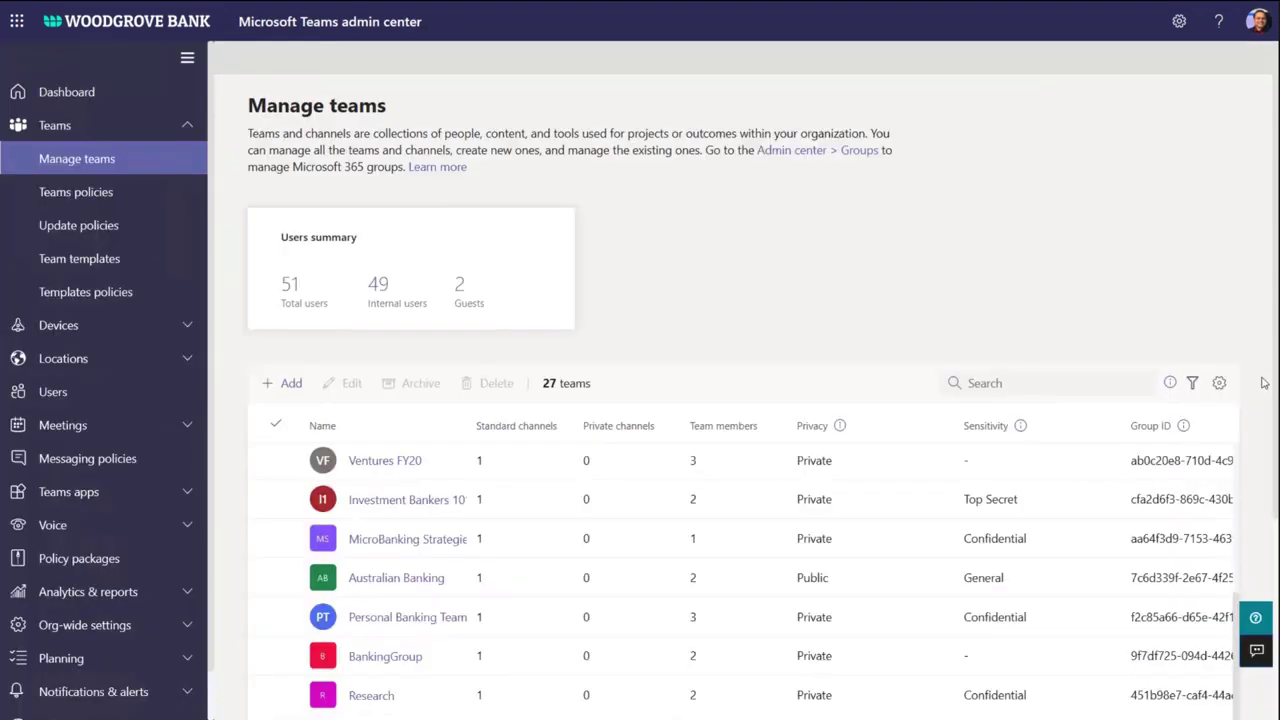
pyautogui.scroll(-1, 1263, 383)
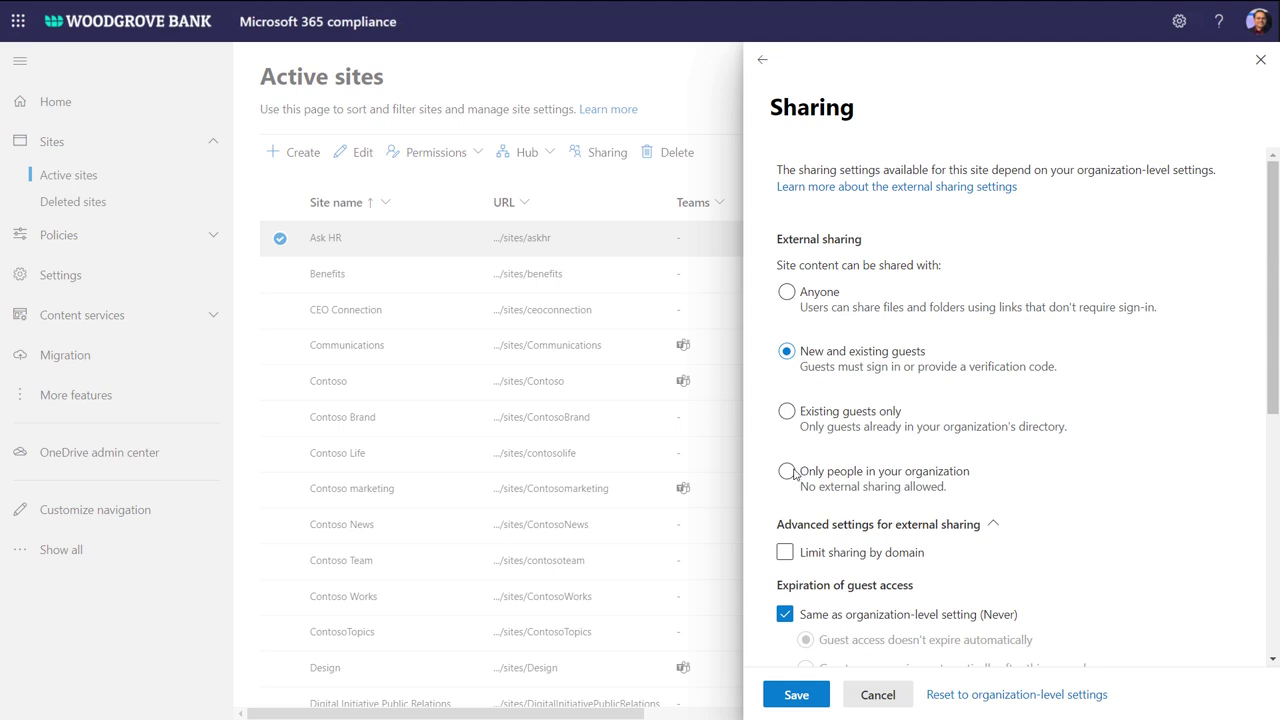
# Restrict the Ask HR site's sharing to Only people in your organization
pyautogui.click(789, 474)
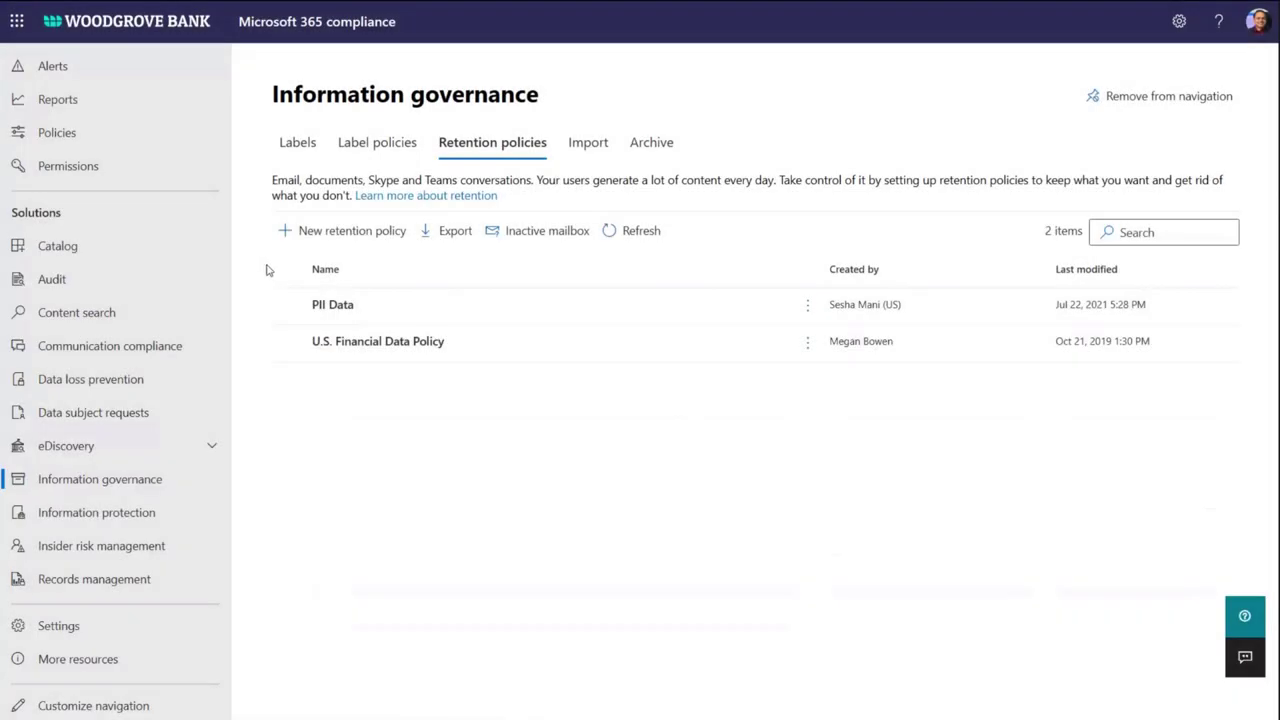
# Open the PII Data retention policy's details pane
pyautogui.click(340, 304)
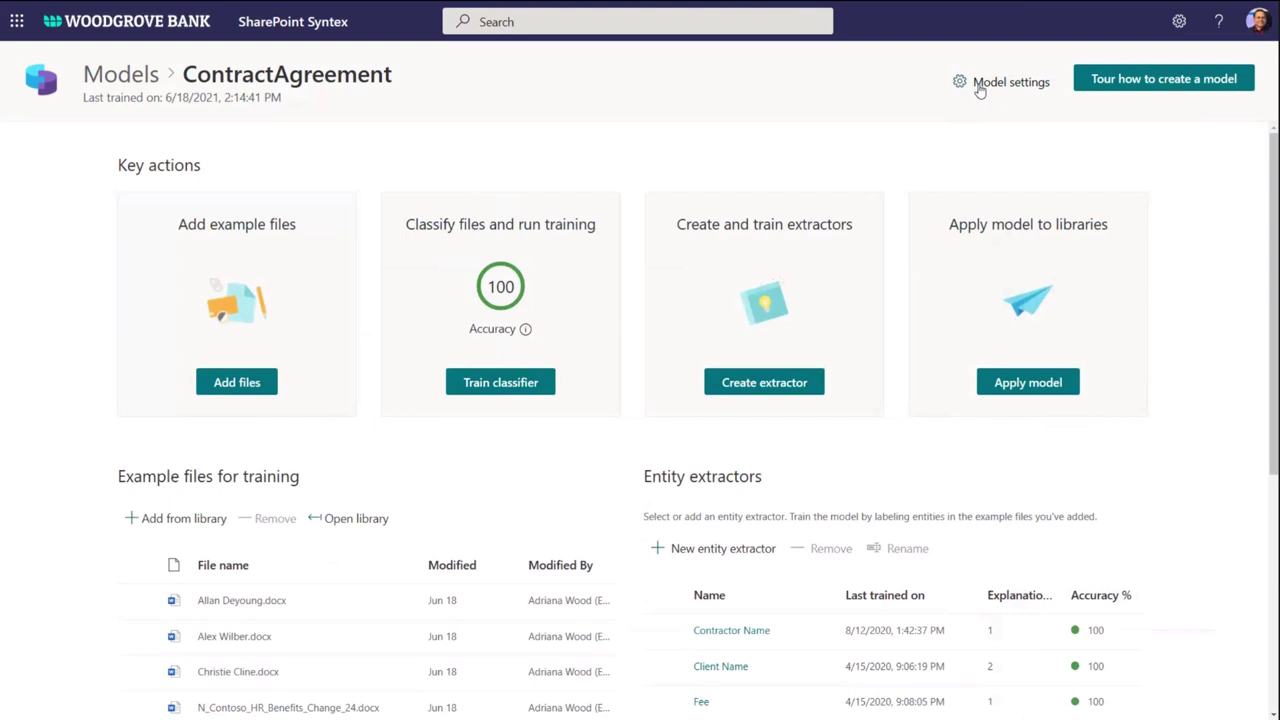
# List the sensitivity labels available in the ContractAgreement model's settings
pyautogui.click(1005, 82)
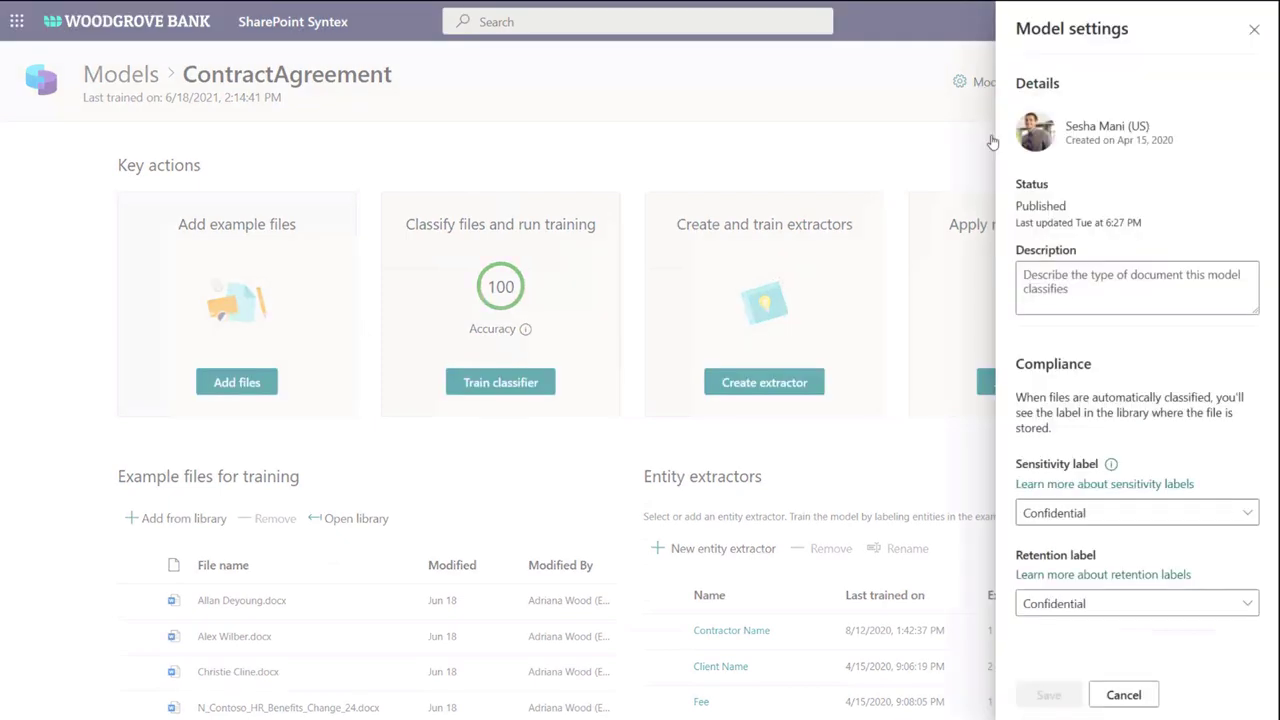
pyautogui.click(1030, 512)
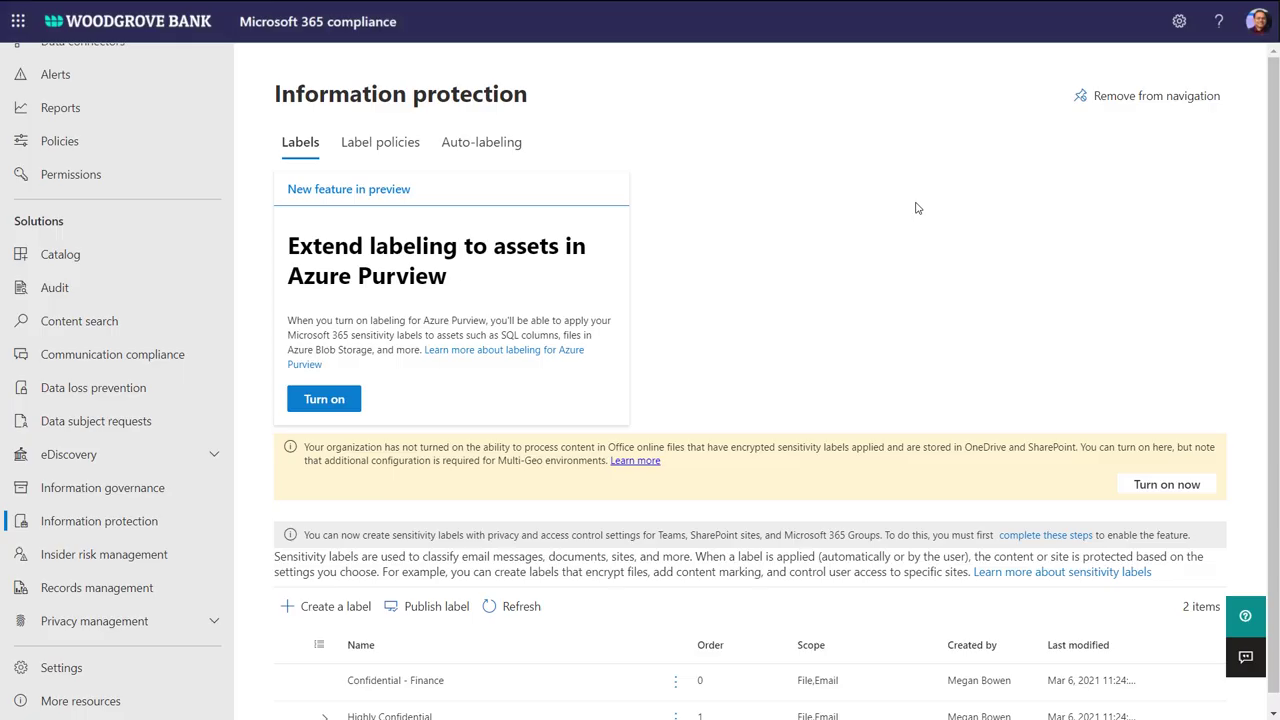
# Turn on sensitivity labeling for Azure Purview assets and confirm it
pyautogui.click(324, 402)
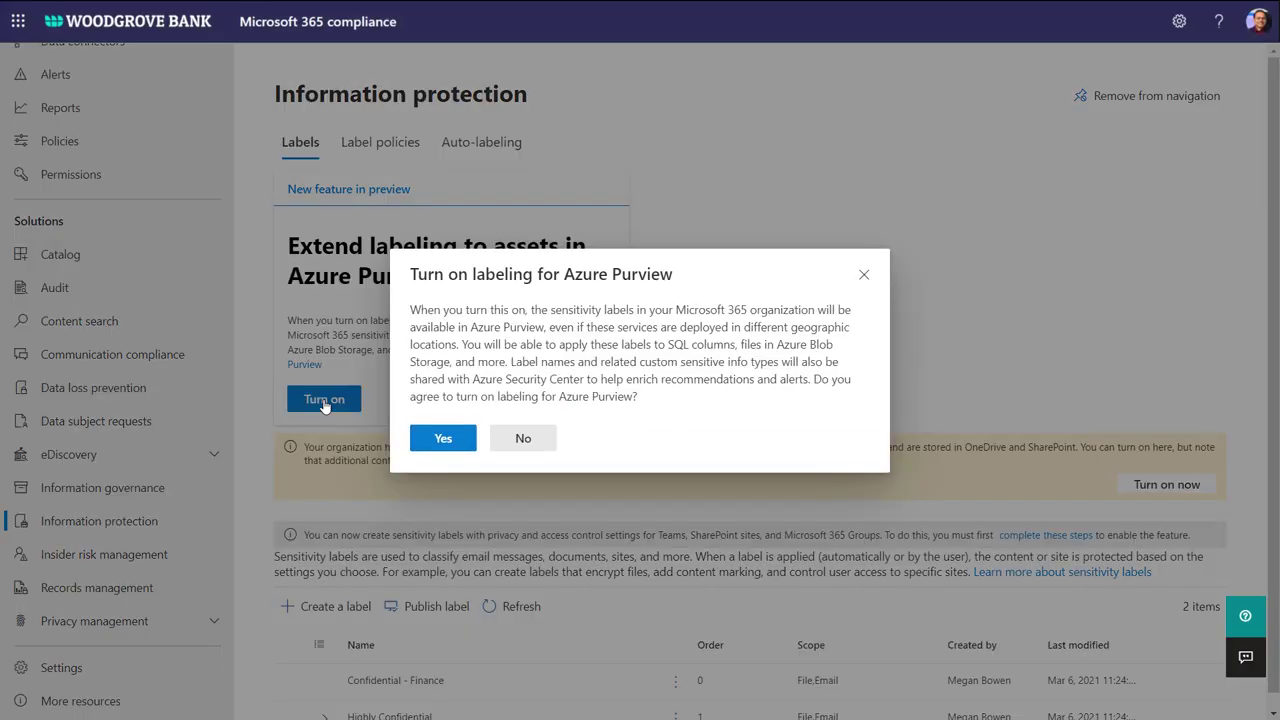
pyautogui.click(430, 440)
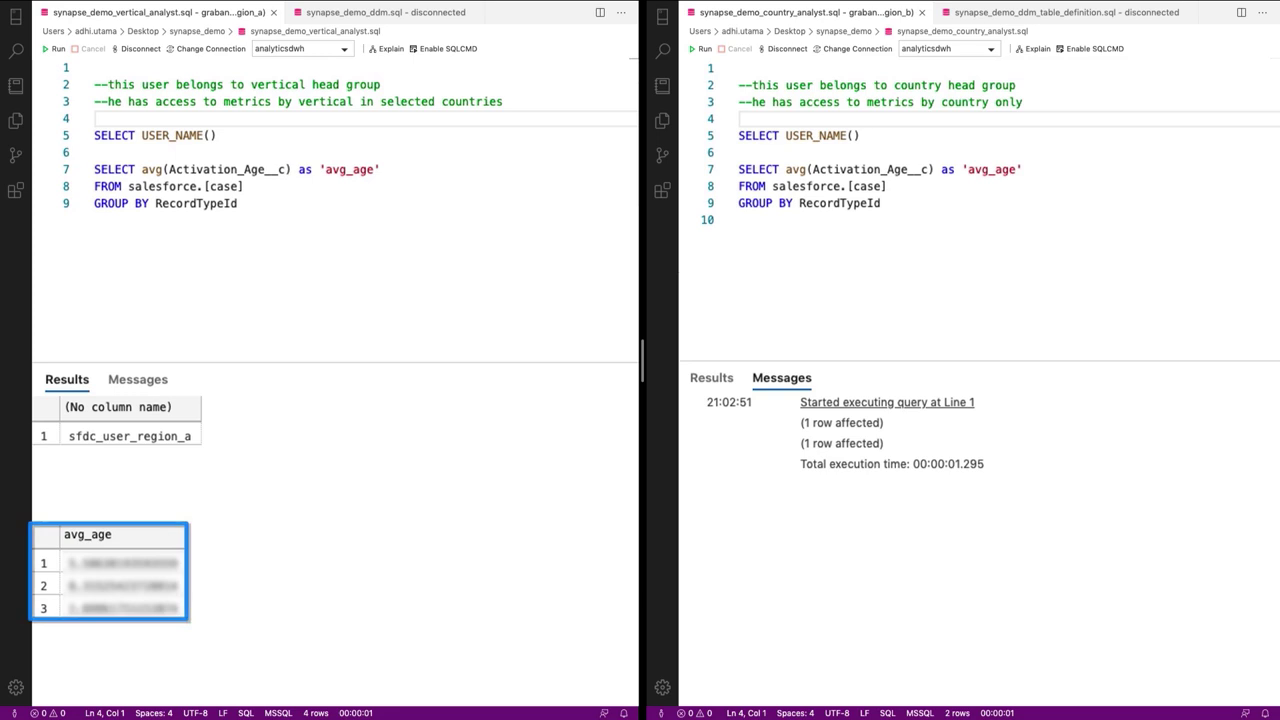
# Rerun the country analyst's average-age query and compare its single sfdc_user_region_b row with the left pane
pyautogui.click(703, 48)
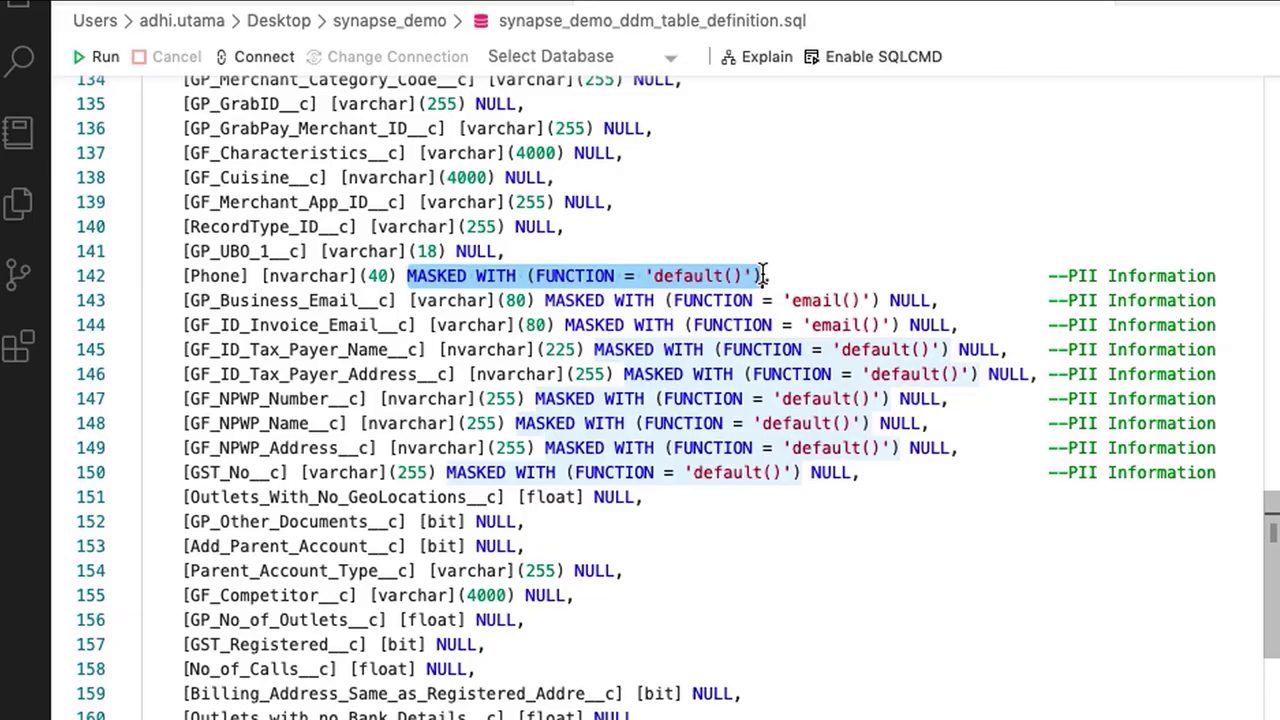
pyautogui.click(686, 325)
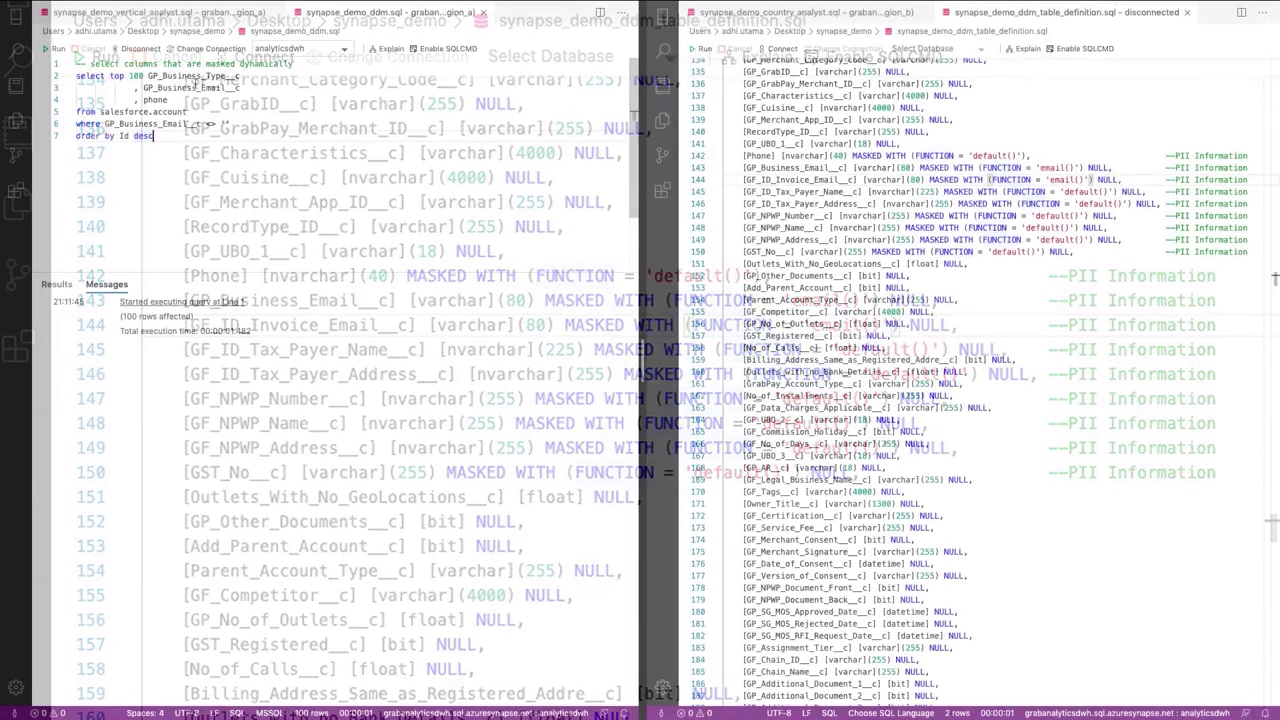
# Select the phone column in the ddm query and rerun the salesforce.account masking query
pyautogui.doubleClick(155, 100)
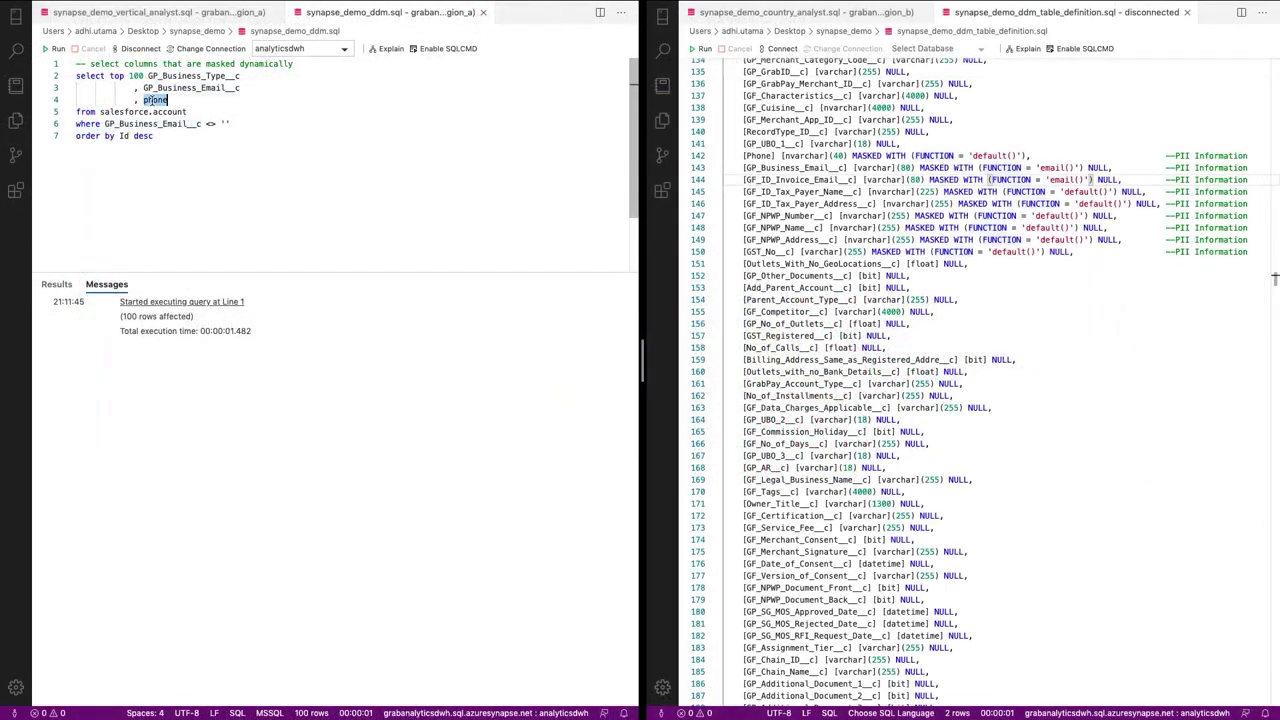
pyautogui.click(56, 49)
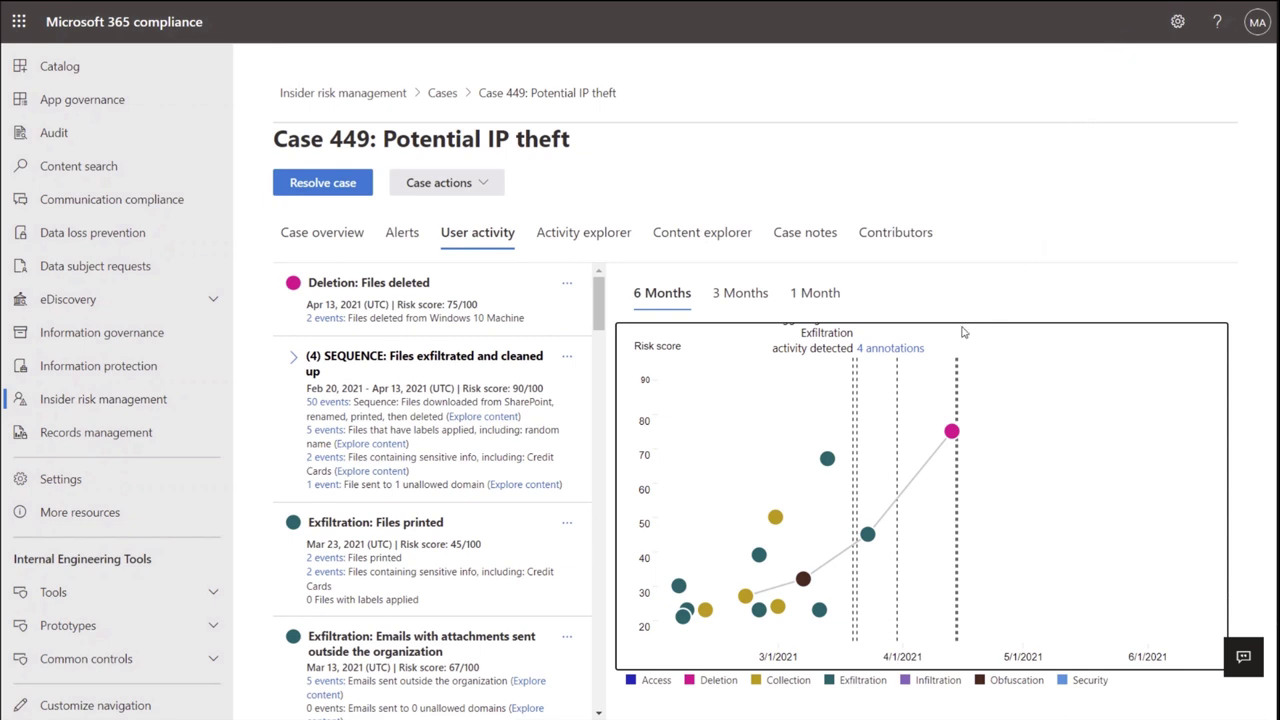
# Review Case 449's four chart annotations and the exfiltration sequence events, then scroll through the analytics results
pyautogui.click(908, 350)
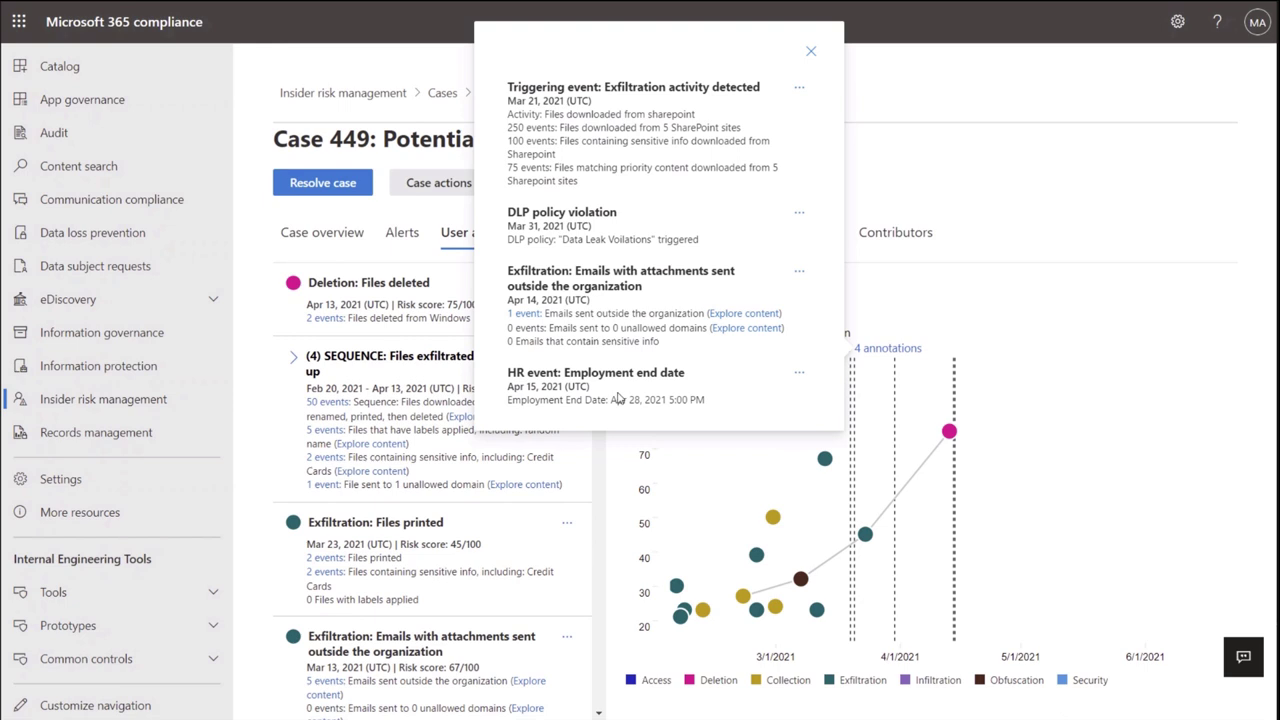
pyautogui.click(813, 54)
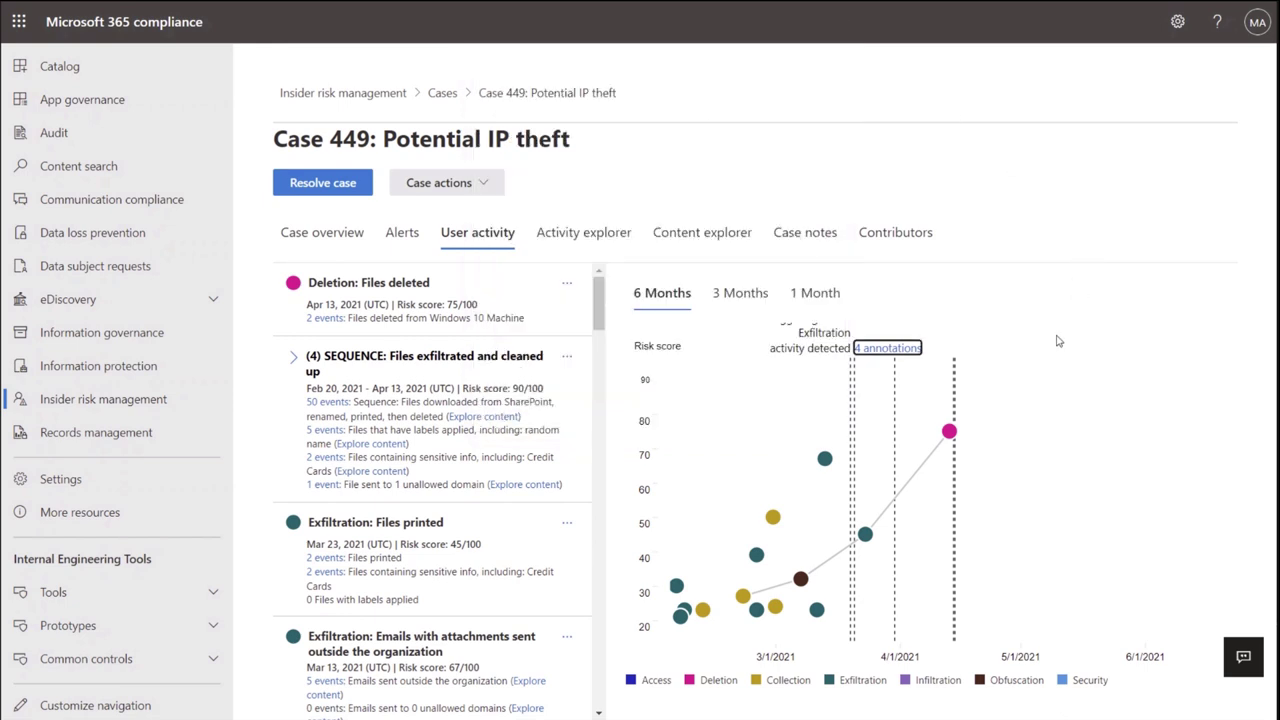
pyautogui.click(812, 550)
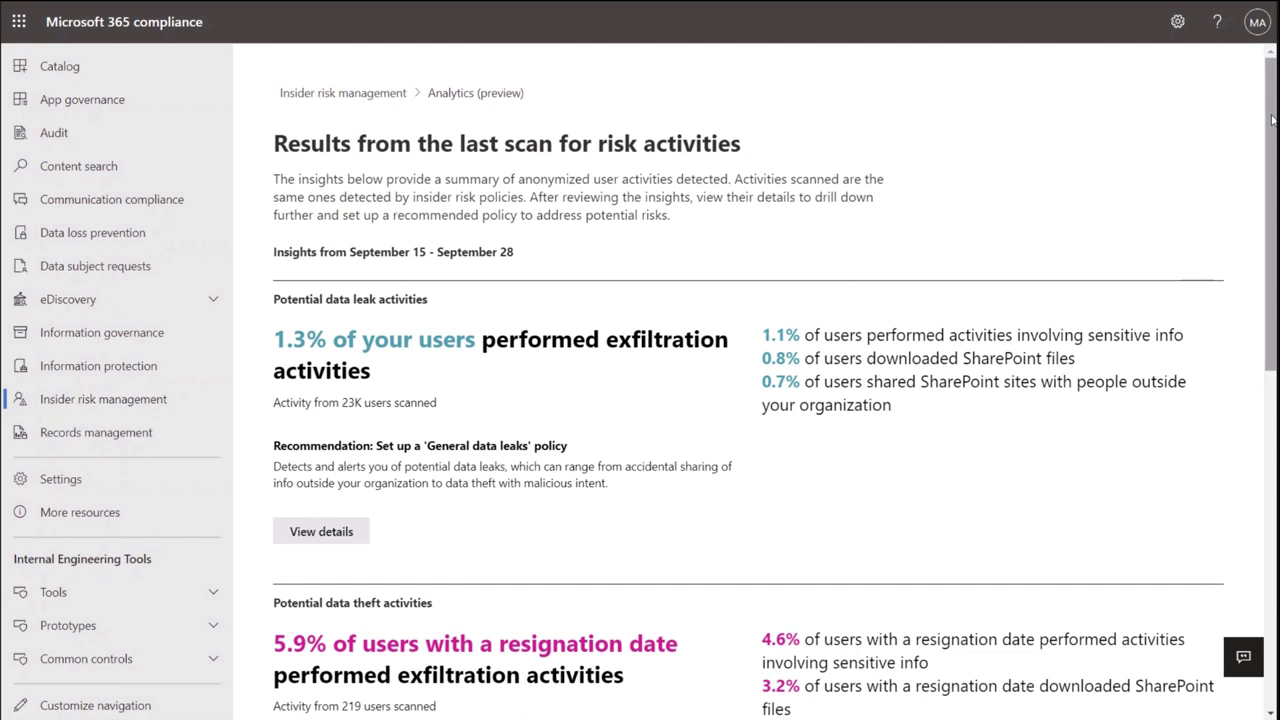
pyautogui.scroll(-2, 1143, 531)
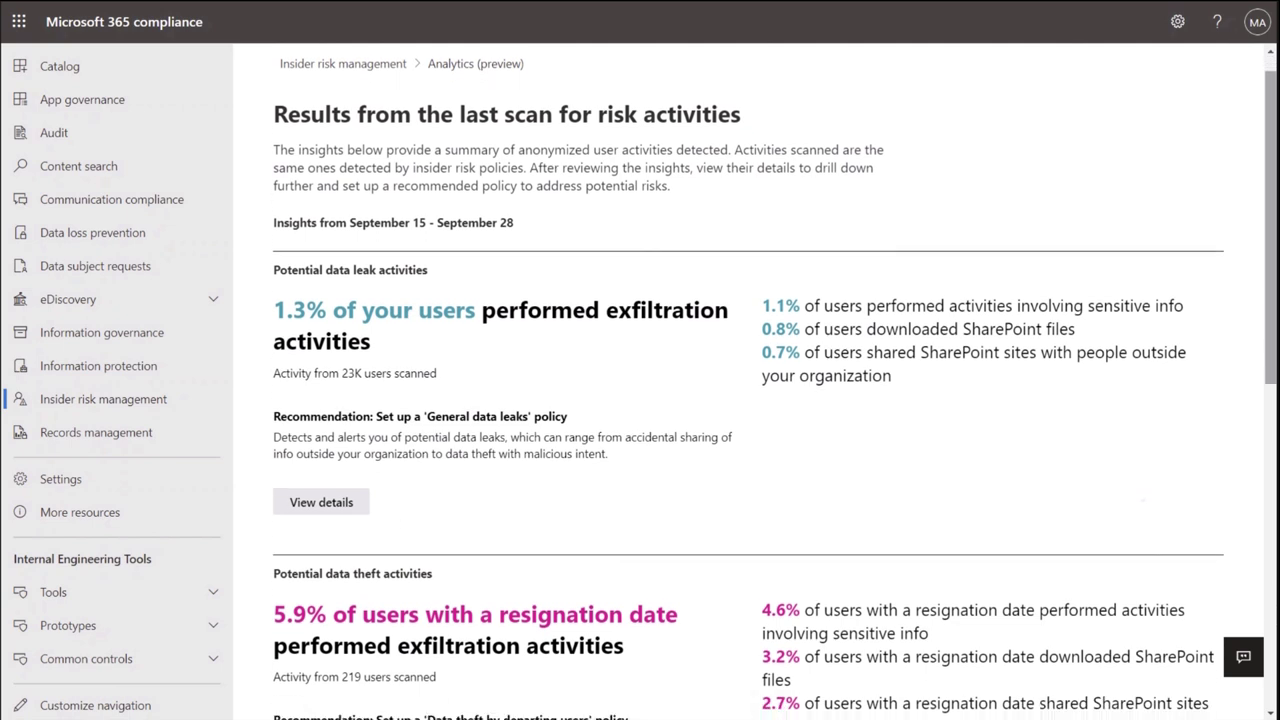
pyautogui.scroll(-2, 775, 388)
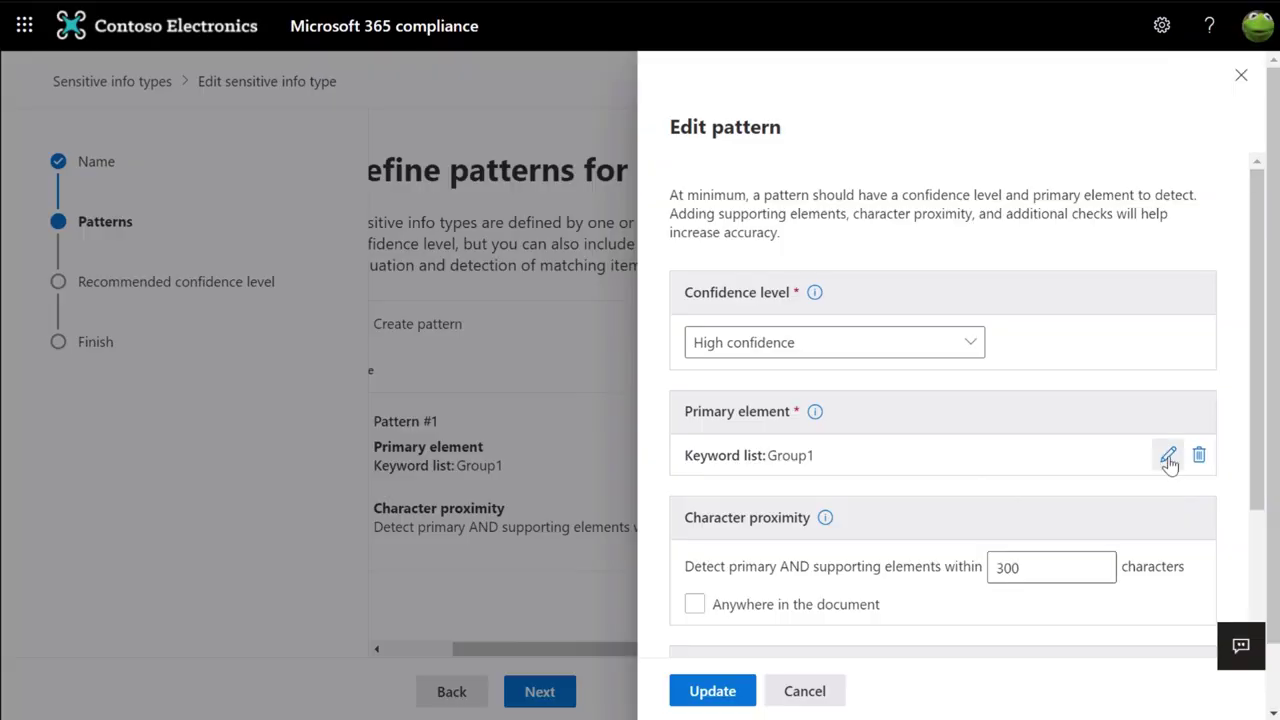
# Edit the Group1 keyword list, view a message's English translation, and scroll message 'c' in Source view
pyautogui.click(1168, 456)
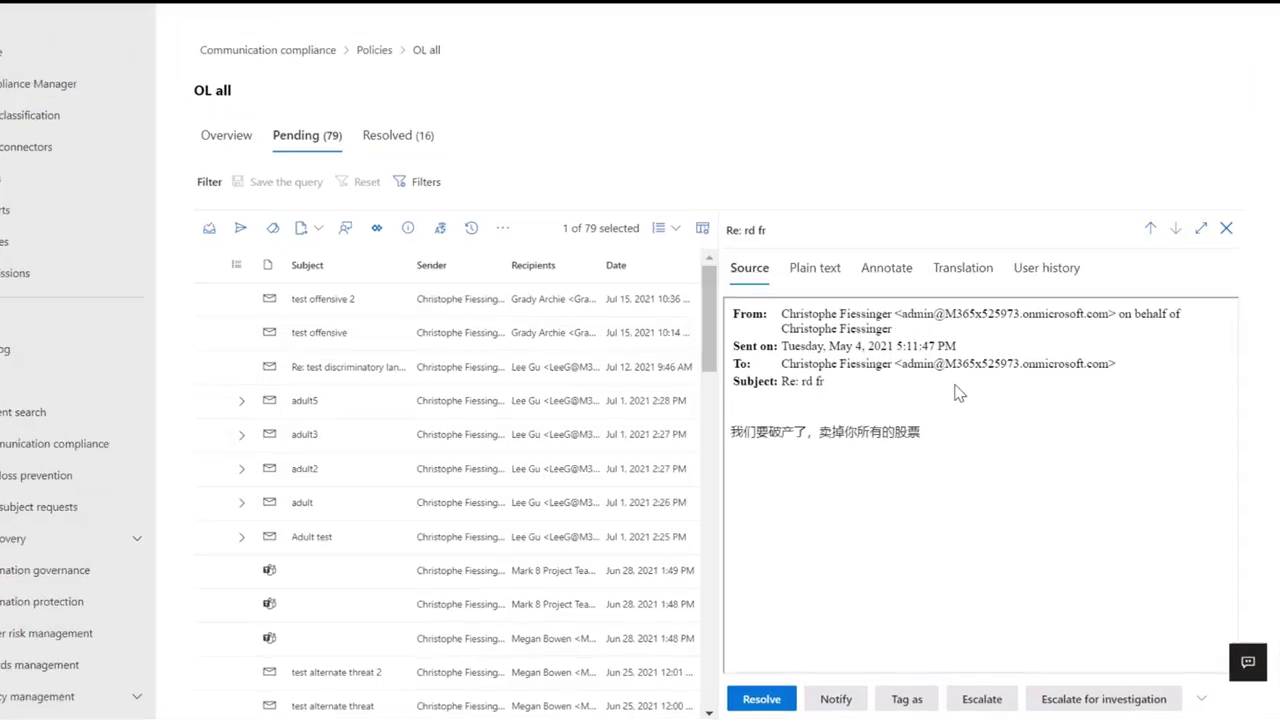
pyautogui.click(961, 277)
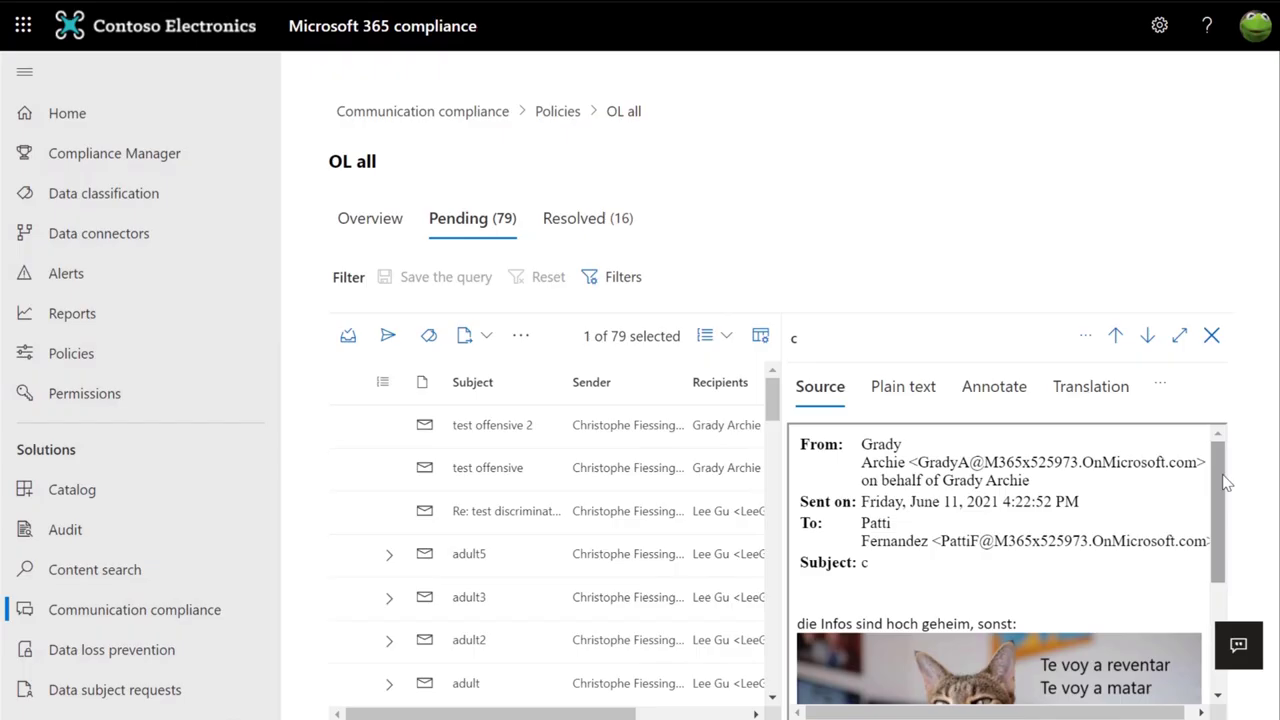
pyautogui.scroll(-2, 1210, 435)
pyautogui.moveTo(1210, 435); pyautogui.dragTo(1205, 522)
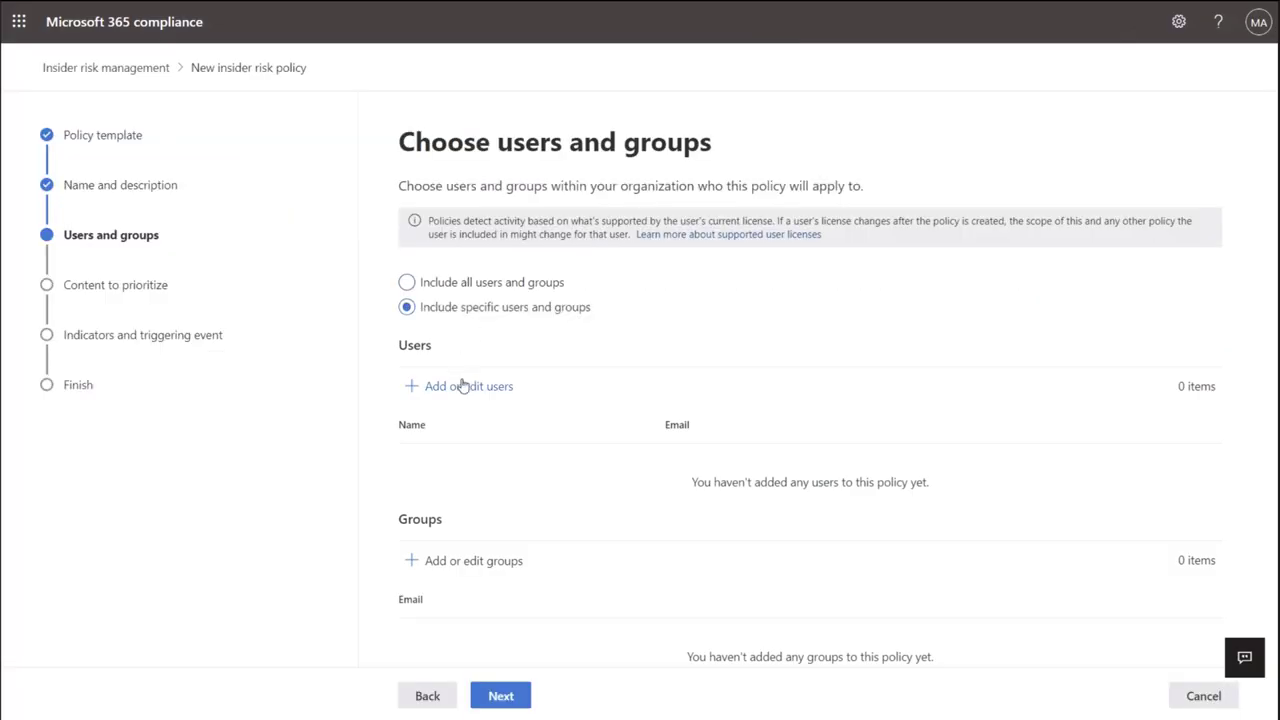
# Add specific users to the insider risk policy and choose who may view the priority group's data
pyautogui.click(463, 386)
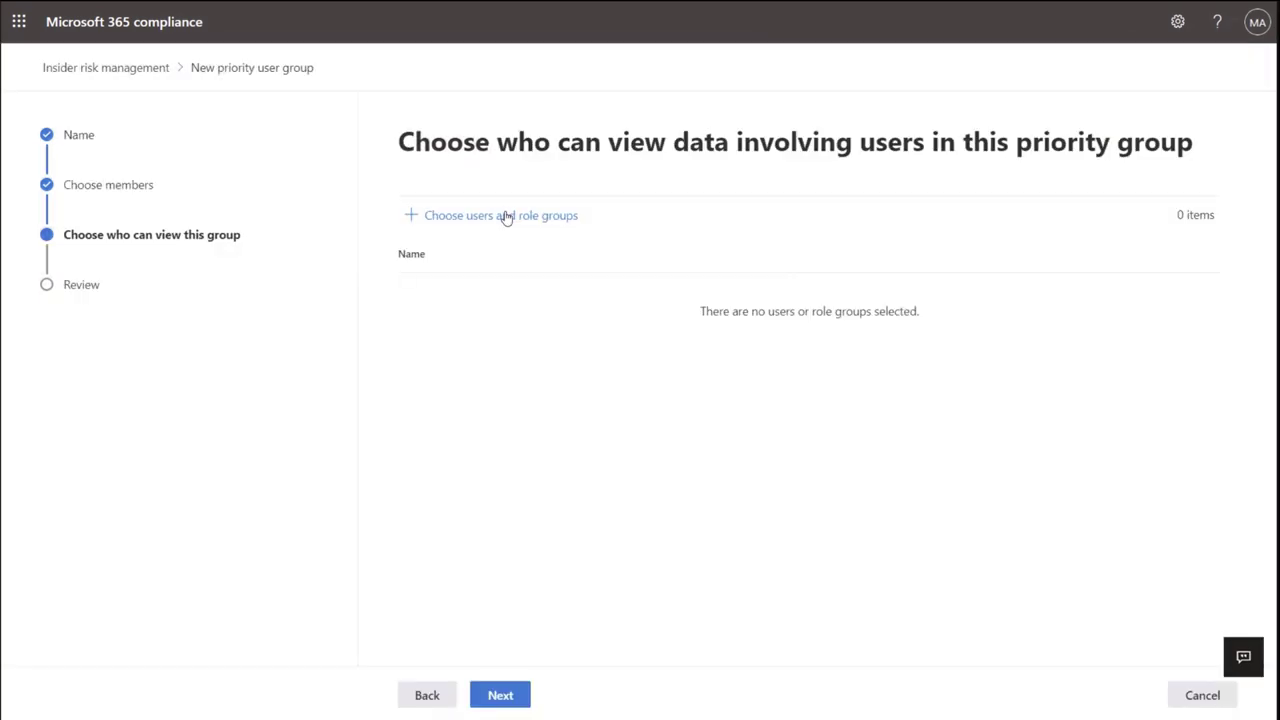
pyautogui.click(503, 215)
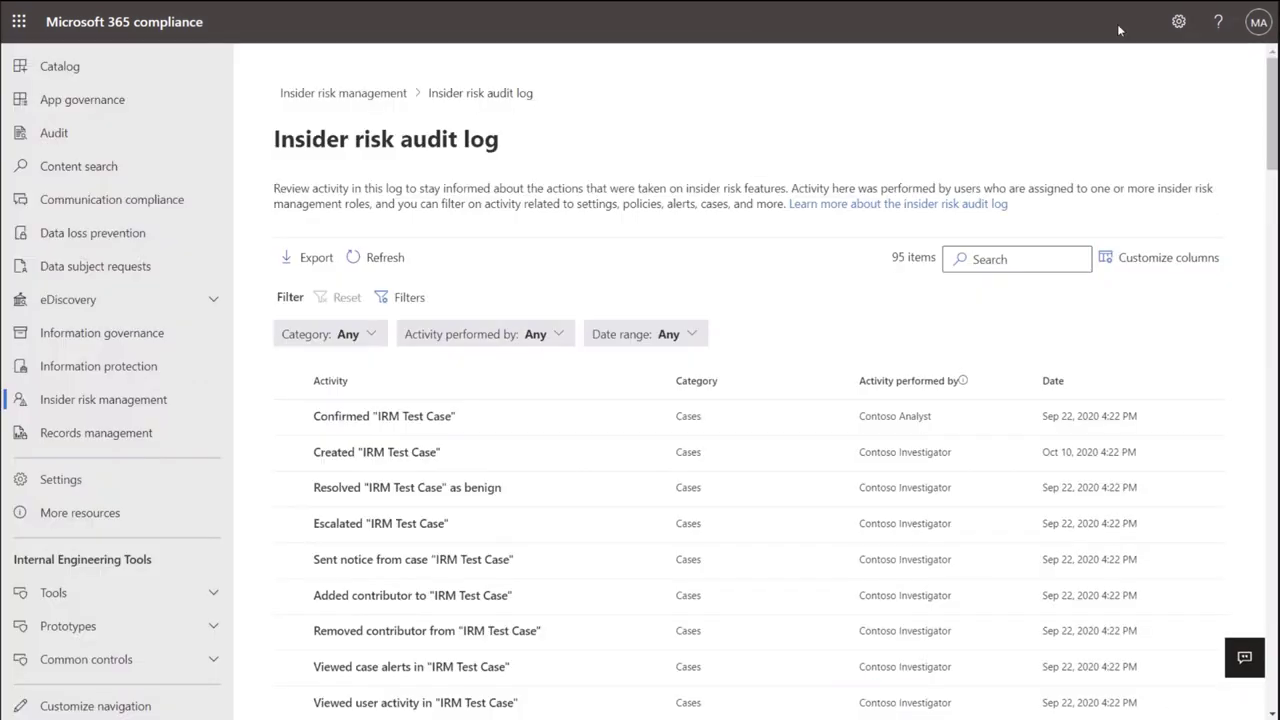